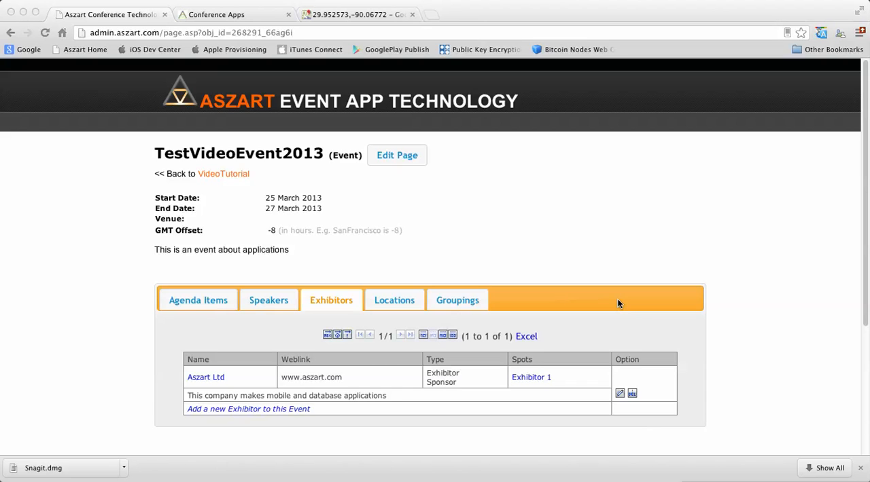
Add a new agenda item named "Welcome to event keynote" to the event
left_click(198, 301)
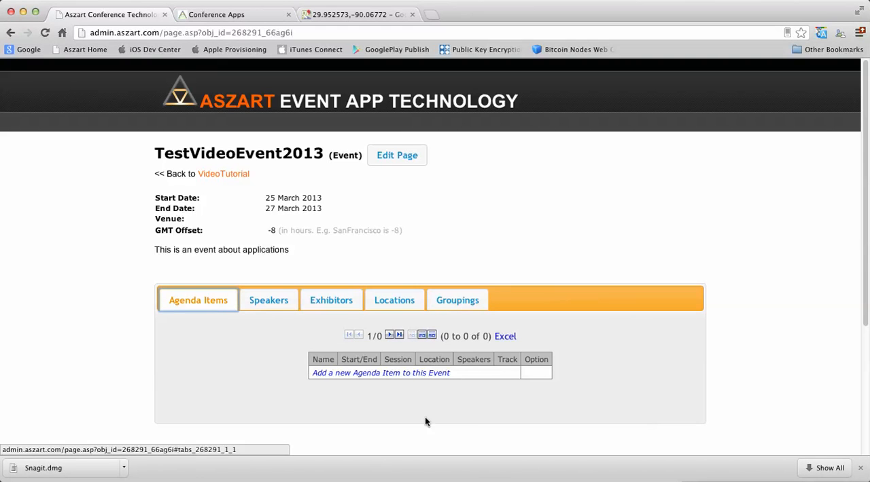
left_click(341, 373)
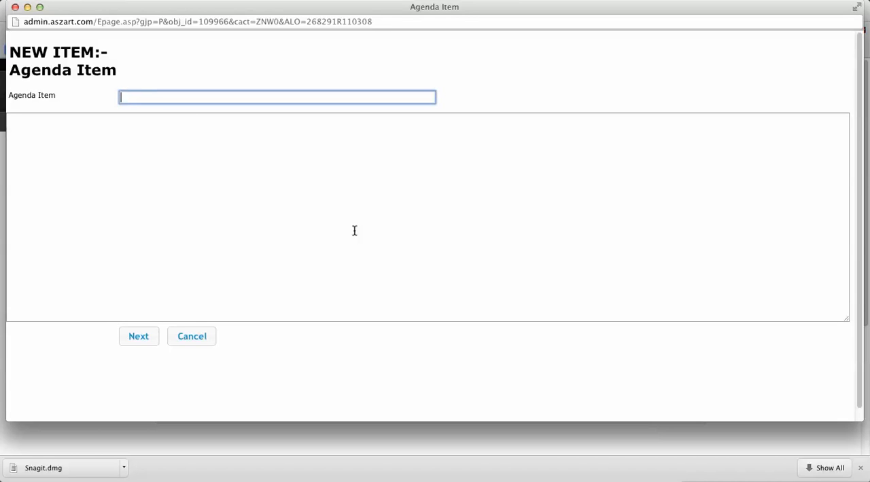
type("We")
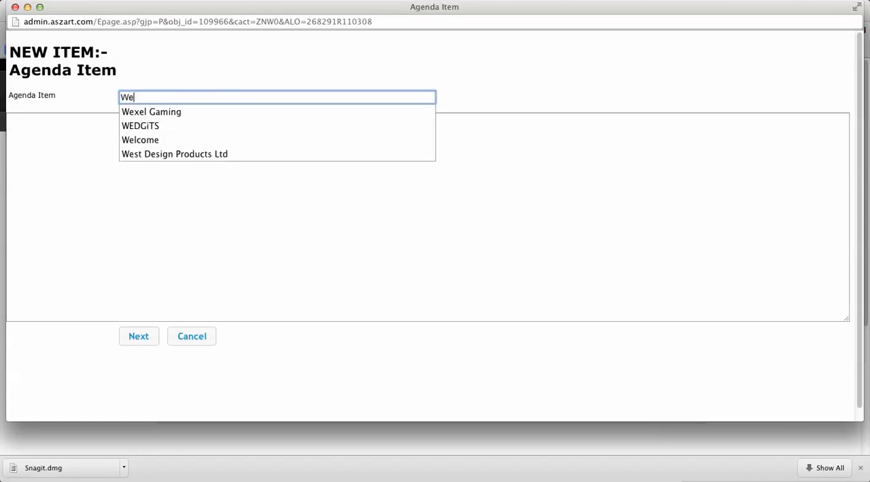
type("lcome to e")
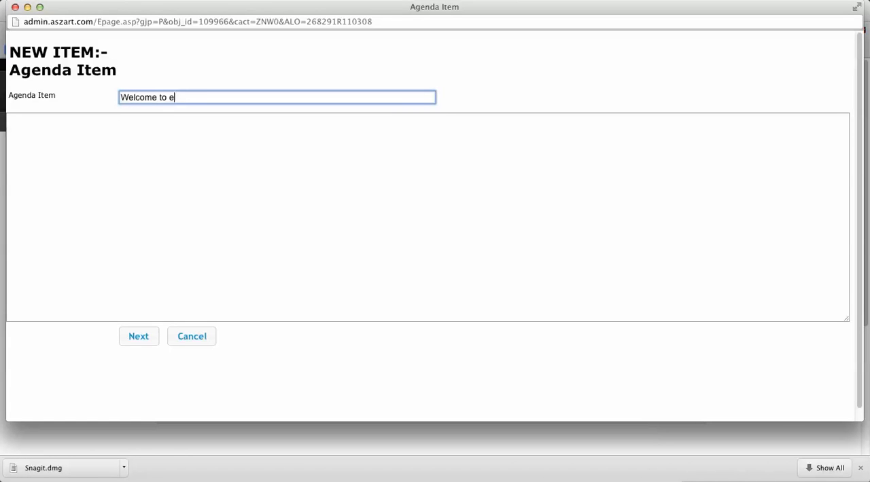
type("vent keynote")
left_click(151, 341)
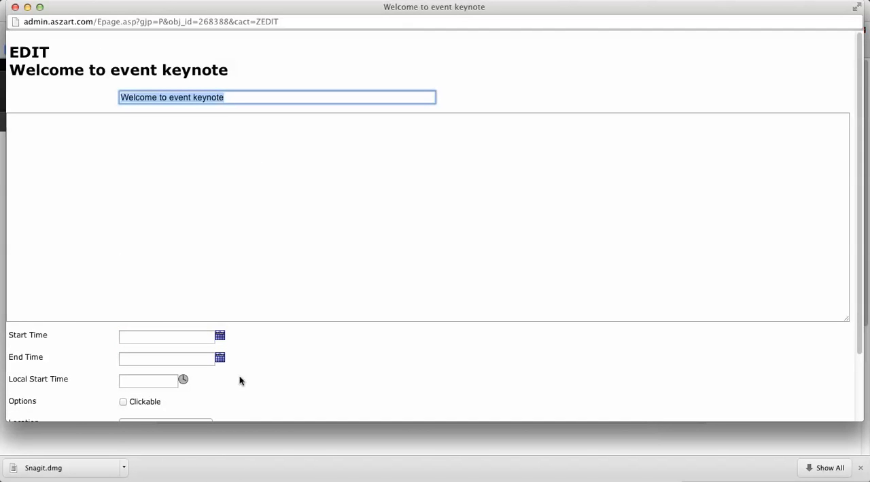
Enter "This is our welcome introduction." as the keynote's description
left_click(248, 211)
type("This is our ")
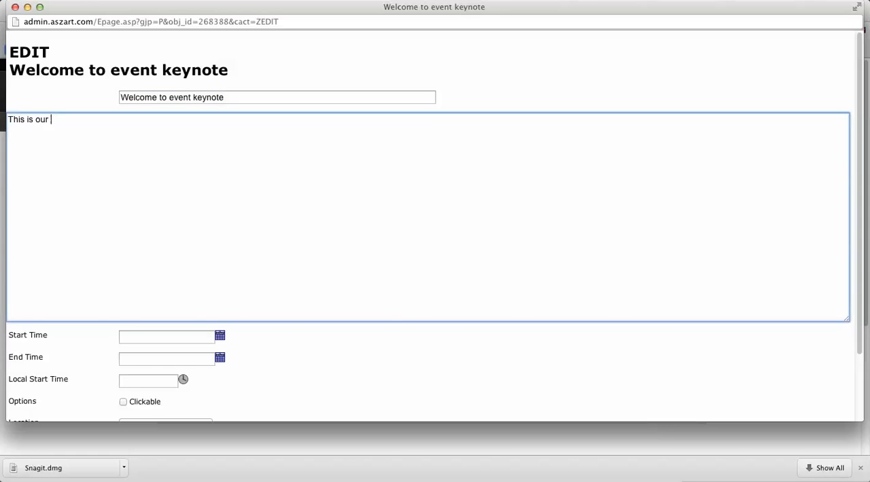
type("welcome introduction.")
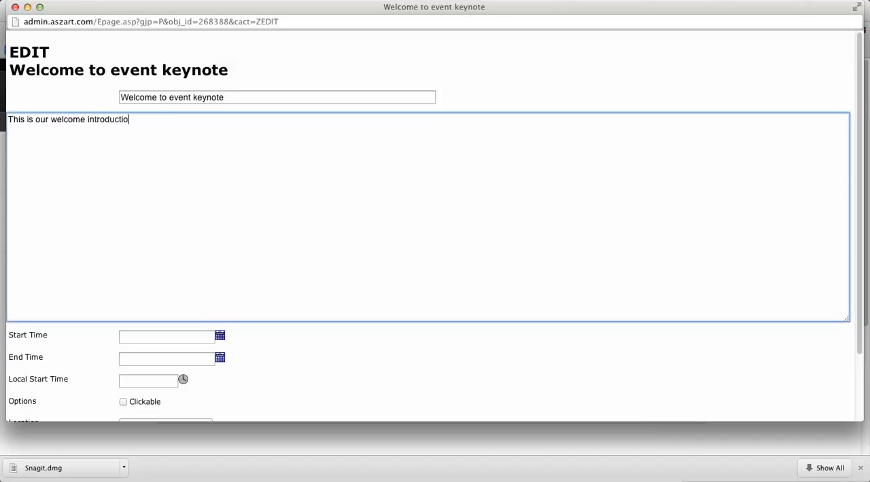
key("Return")
Set the keynote's start time to 25/03/2013 09:00
left_click(220, 335)
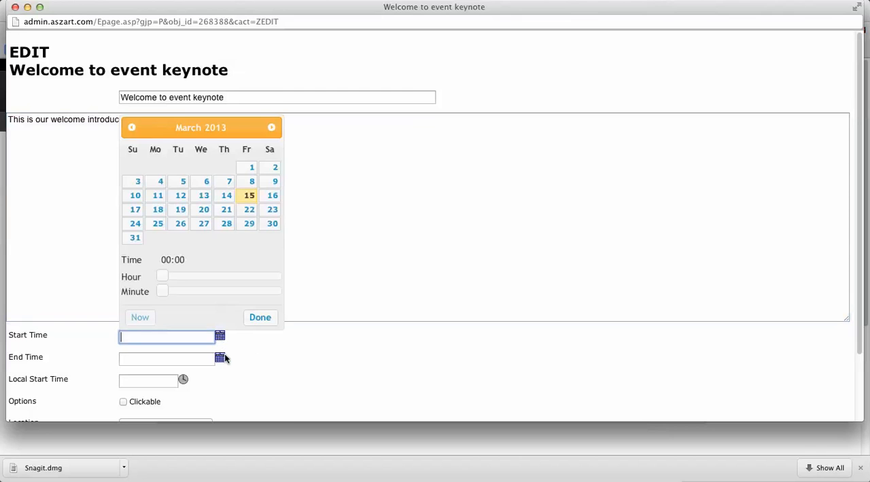
left_click(159, 226)
left_click_drag(160, 278, 215, 280)
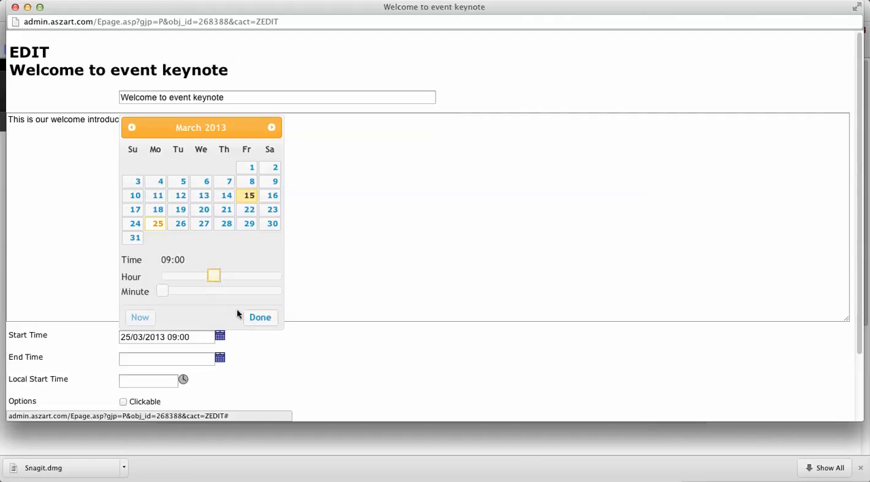
left_click(259, 319)
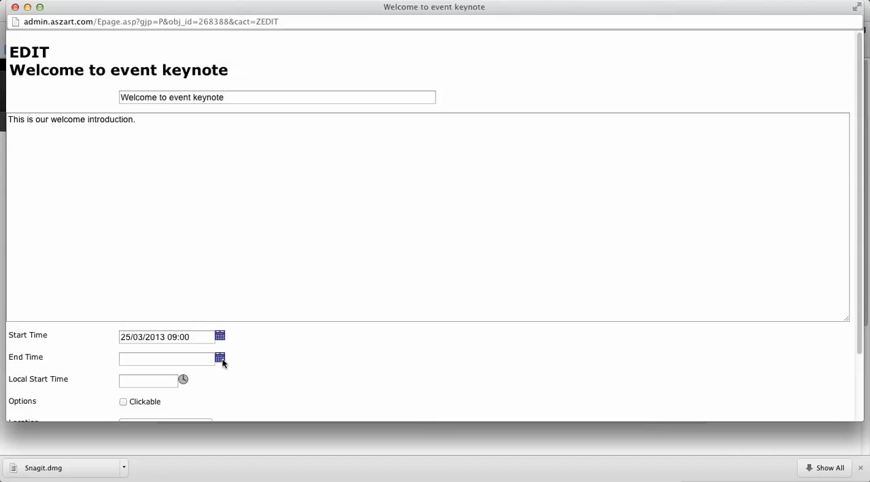
Copy the start time into the end time and change its hour, making it 25/03/2013 10:00
left_click(196, 337)
key("super+a")
key("super+c")
left_click(163, 361)
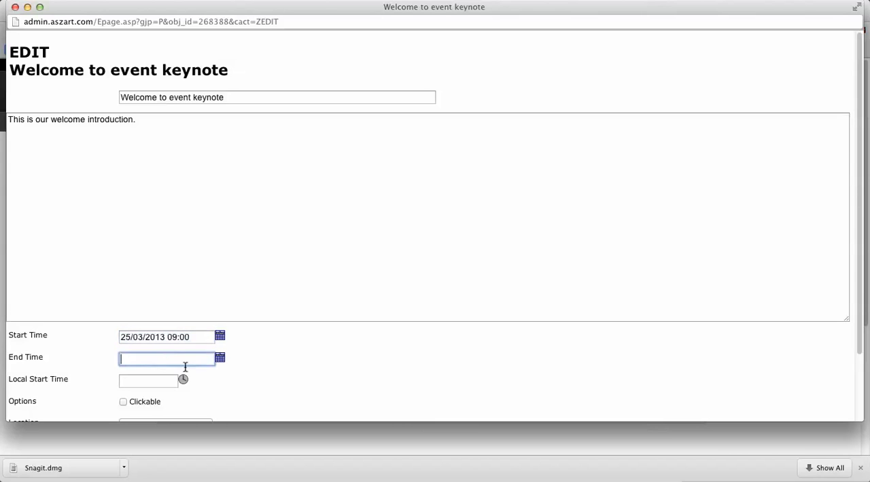
key("super+v")
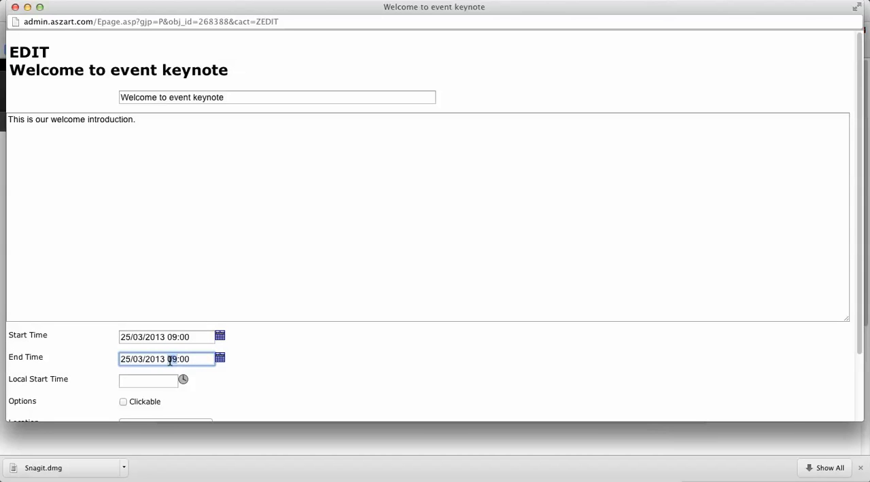
double_click(171, 361)
type("10")
left_click(69, 384)
left_click_drag(68, 384, 35, 388)
left_click(209, 385)
left_click_drag(208, 385, 8, 383)
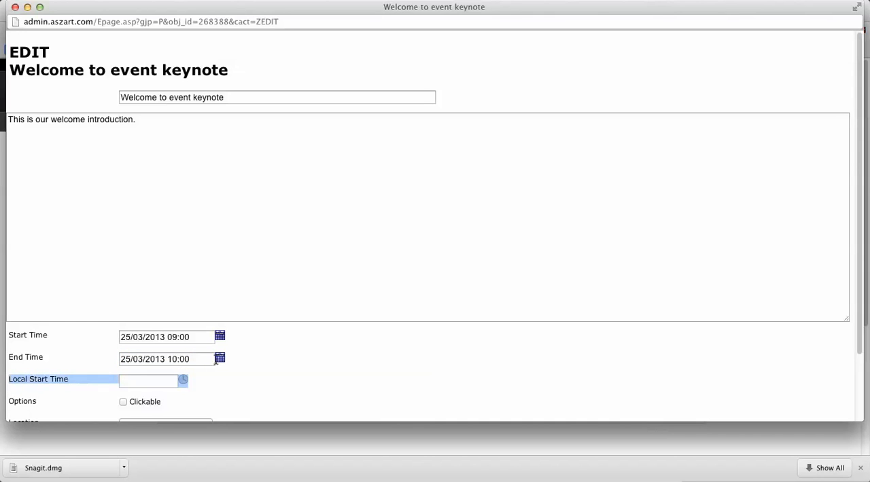
Make the agenda item clickable with Stand 10 - Company A as its location, and save it
scroll(233, 383, "down", 3)
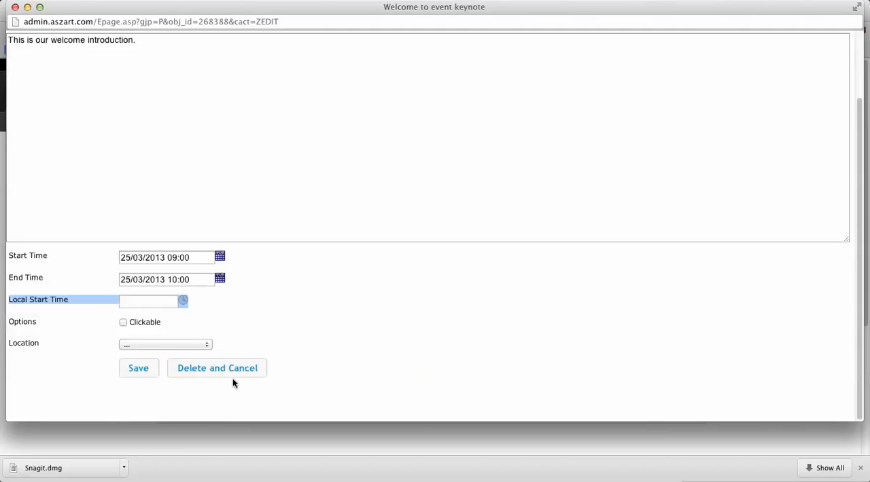
left_click(197, 308)
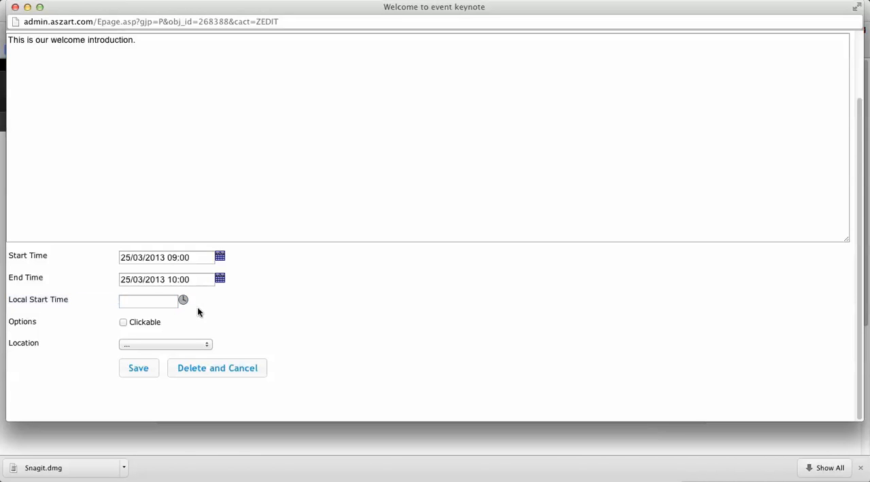
left_click_drag(163, 324, 5, 301)
left_click(130, 322)
left_click(123, 322)
left_click(133, 347)
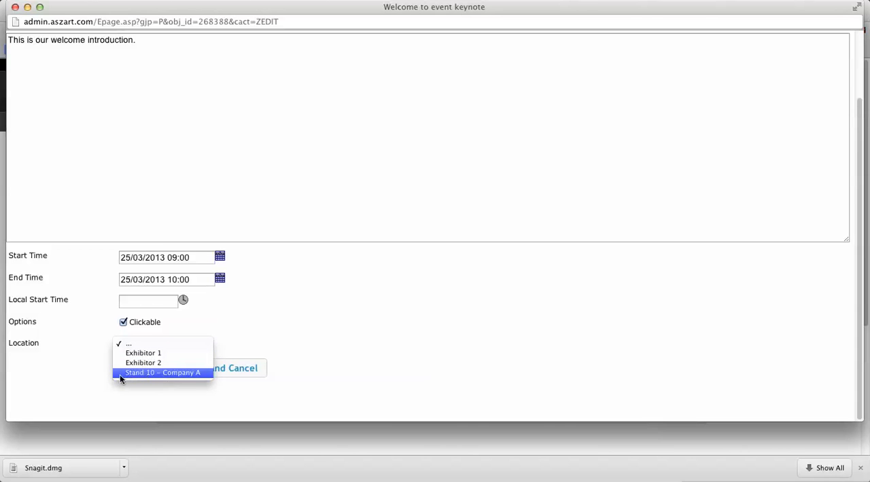
left_click(166, 373)
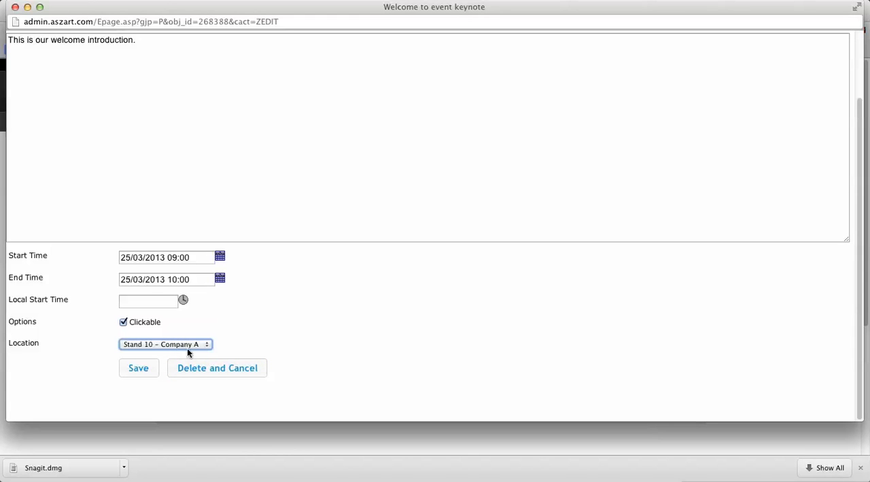
left_click(186, 347)
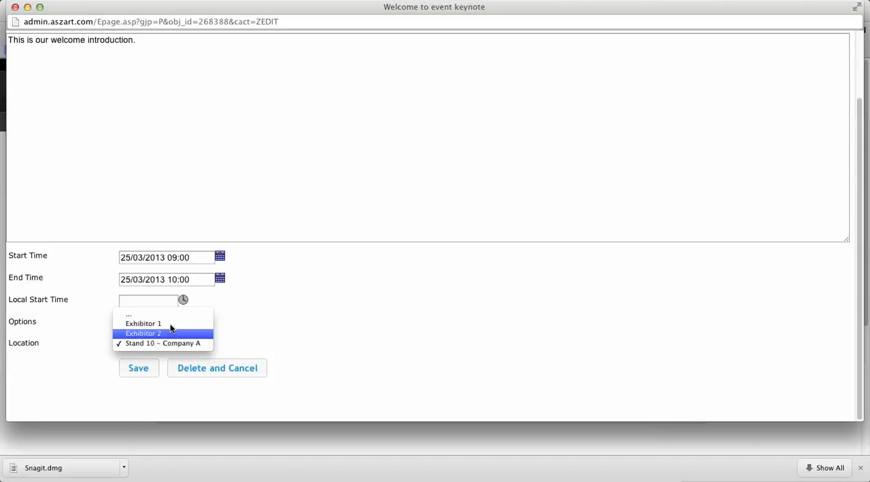
left_click(158, 348)
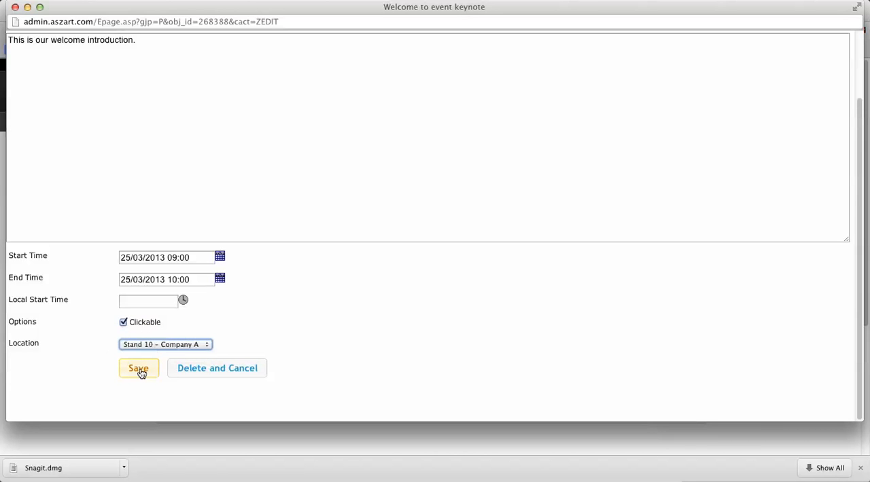
left_click(139, 370)
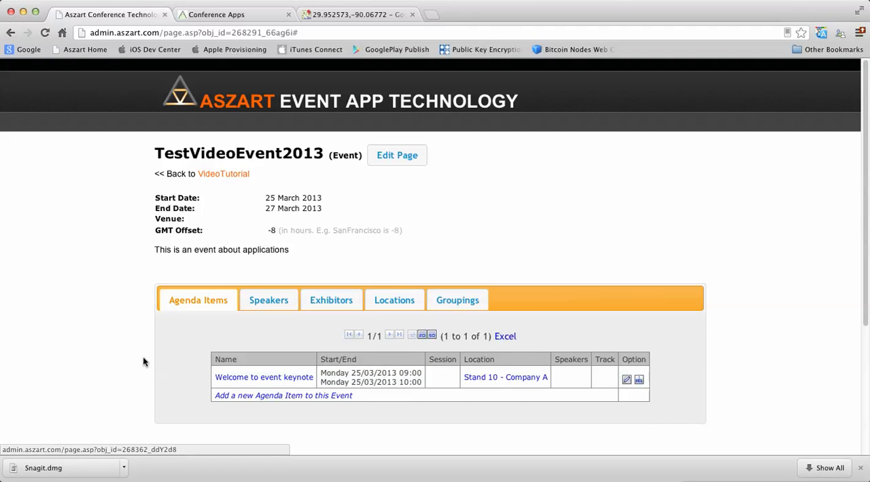
Reopen the saved keynote's edit form to review its details, and close it without saving
left_click(627, 381)
scroll(299, 285, "down", 3)
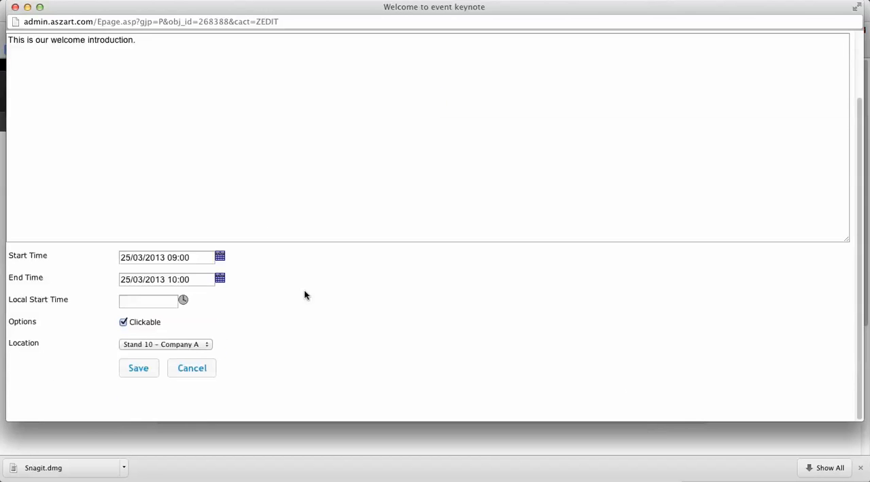
left_click(195, 371)
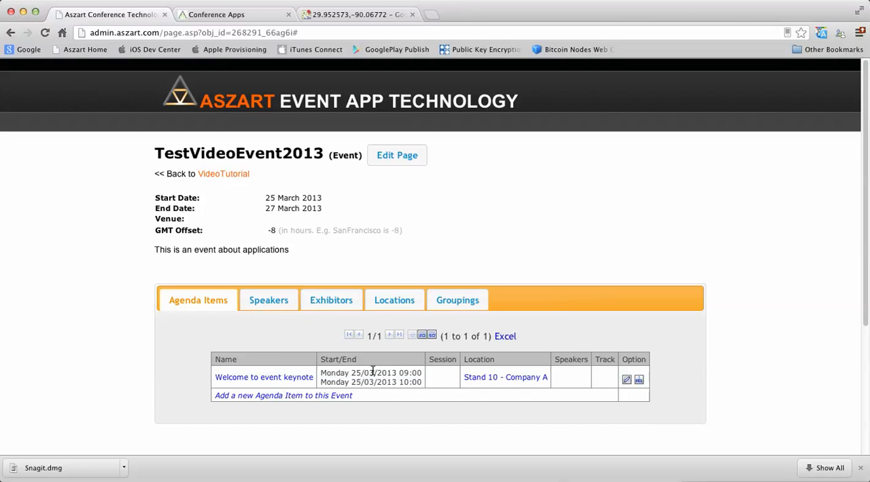
Open the keynote item and enter the director note "We are still waiting on knowing if they main speaker can attend this!"
left_click(248, 383)
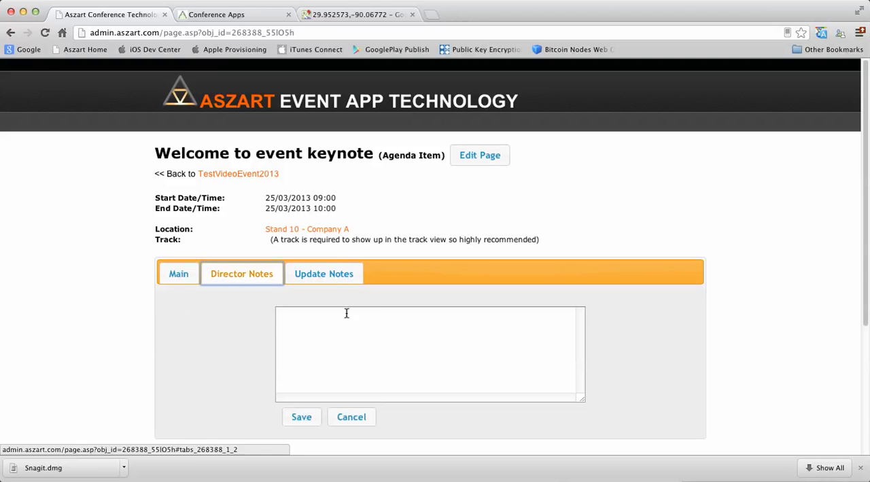
left_click(334, 278)
left_click(257, 278)
left_click(305, 317)
type("We are still waiting ")
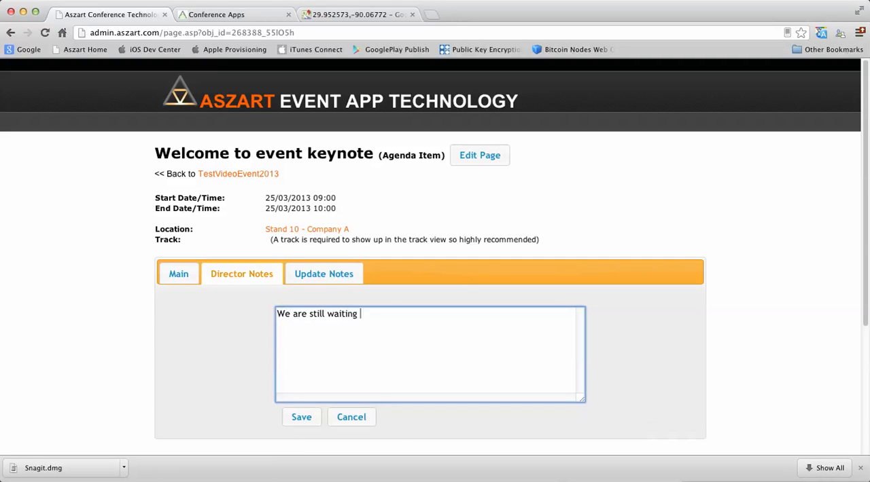
type("on knowing if they main speaker can attend this!")
key("Return")
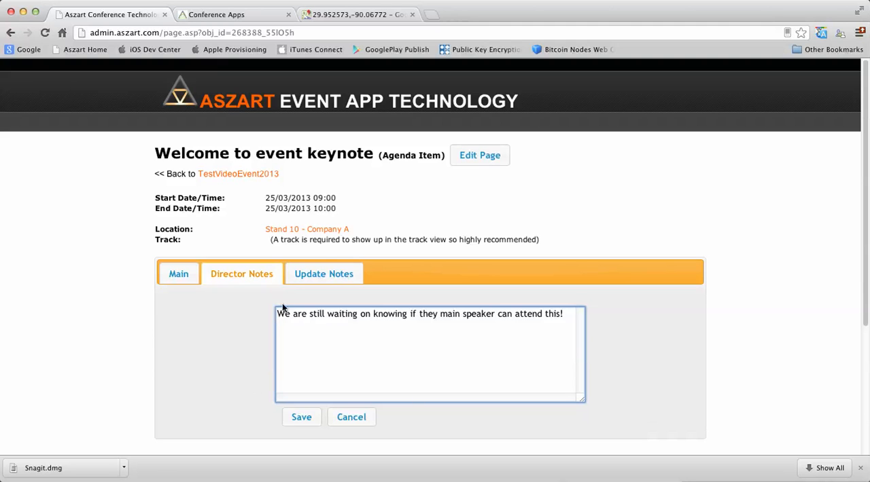
Enter "I spoke with the speaker and he said it should be fine." in the keynote's update notes
left_click(330, 274)
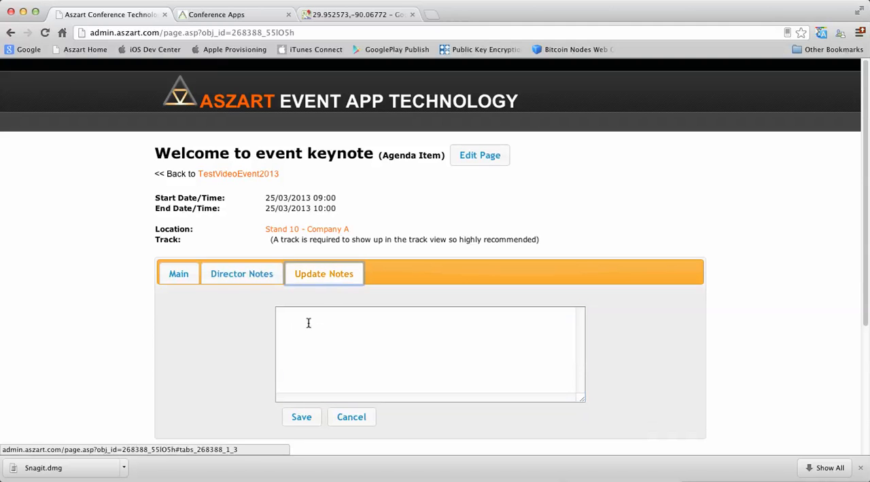
left_click(365, 358)
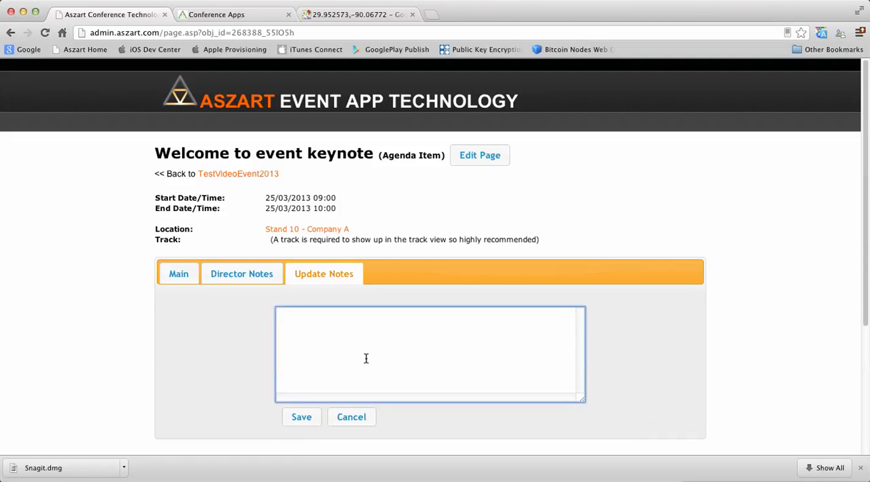
type("I spoke with the speaker and ")
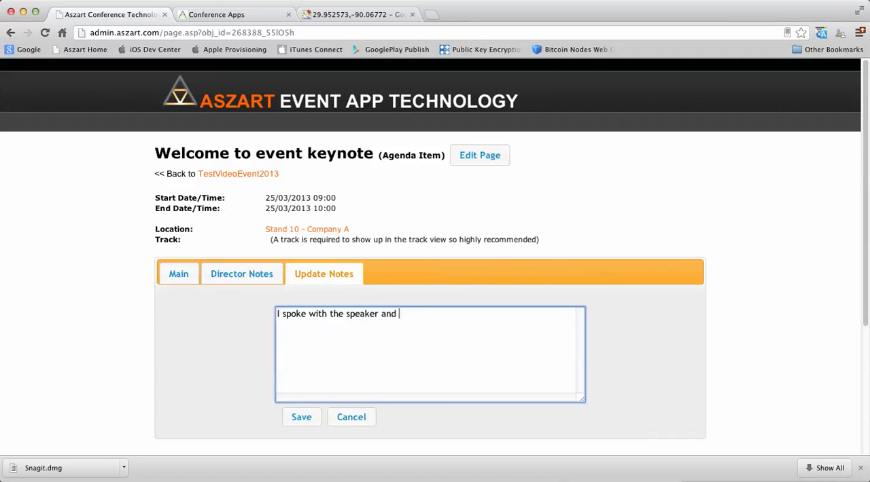
type("he said it should be fine.")
key("Return")
Prefix the update note about the speaker with the date and initials "20130315-SR:"
key("Up")
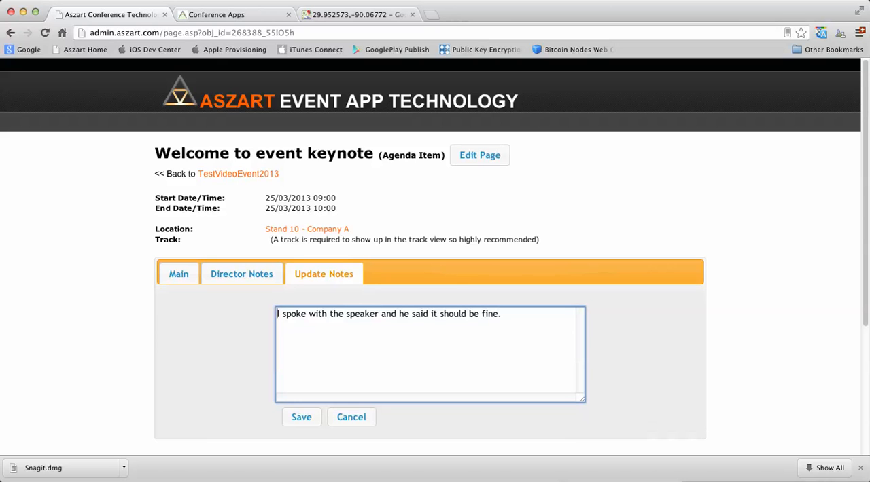
type("20-")
key("BackSpace")
type("130315")
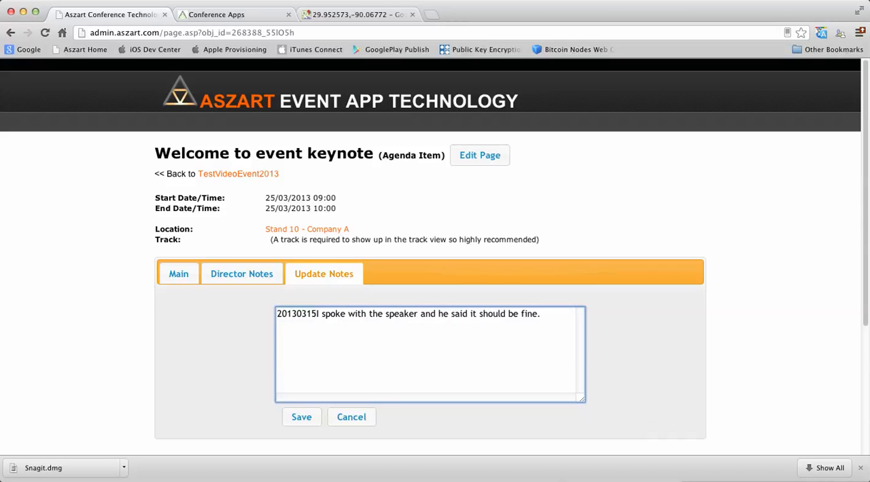
type("-")
scroll(435, 259, "down", 5)
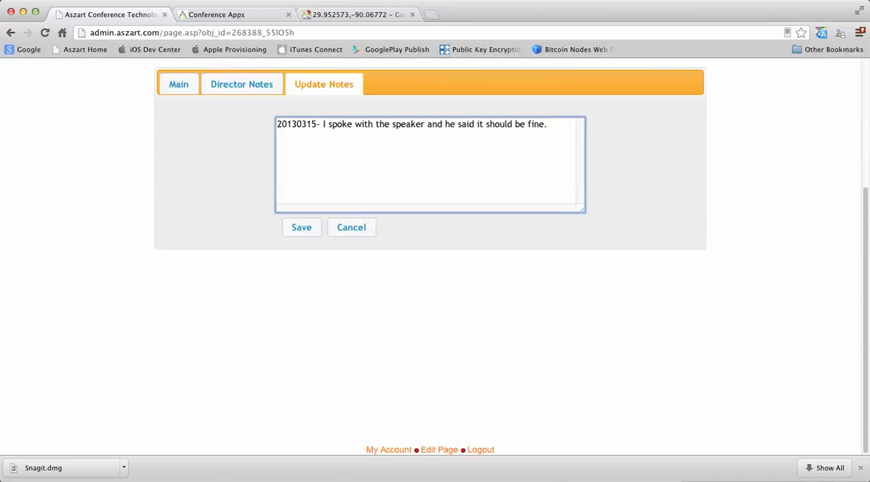
type("SR")
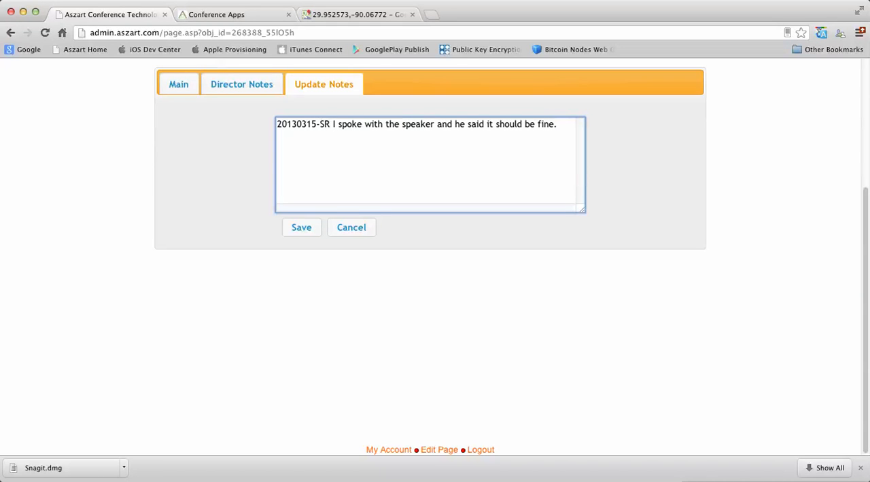
type(":")
Start a second update note entry below the first one with the date and initials "20130317:AM"
key("Right")
key("Right")
key("Right")
key("Right")
key("Right")
key("Right")
key("Right")
key("Right")
key("Right")
key("alt+Right")
key("alt+Right")
key("alt+Right")
key("alt+Right")
key("alt+Right")
key("alt+Right")
key("alt+Right")
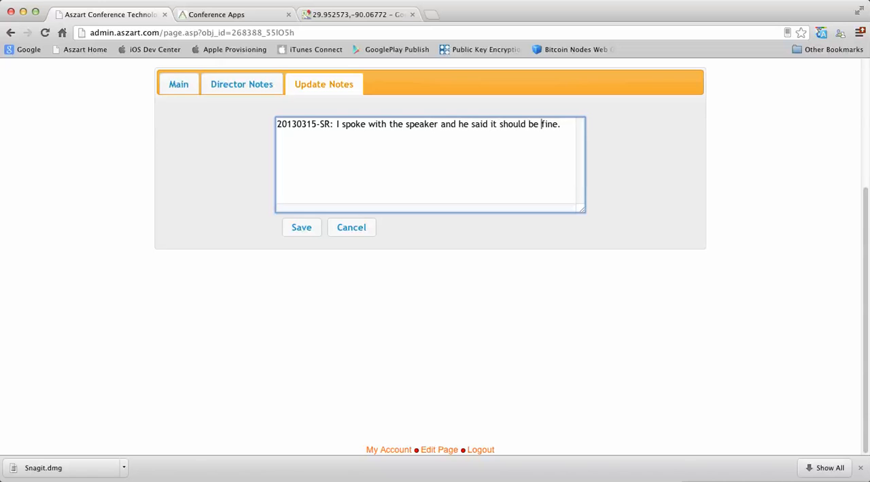
key("Right")
key("Right")
key("Right")
key("Right")
key("Right")
key("Return")
type("20130317:AM")
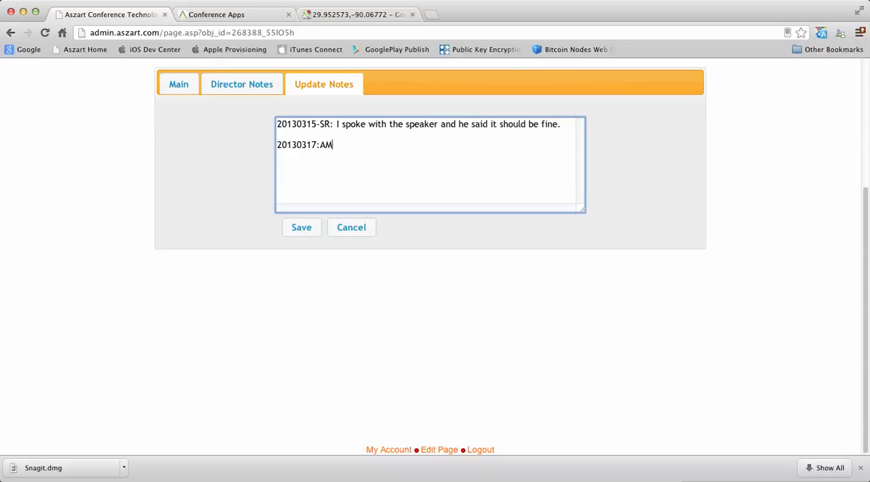